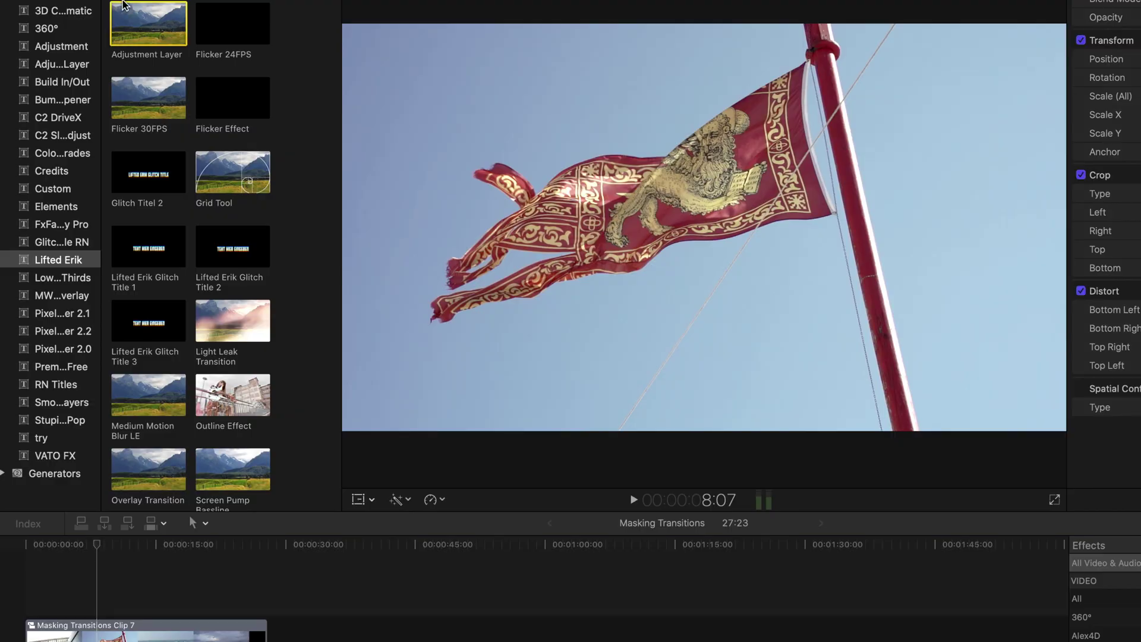
# - Place an Adjustment Layer above Masking Transitions Clip 7 and stretch it to the clip's end
pyautogui.moveTo(122, 6); pyautogui.dragTo(30, 575)
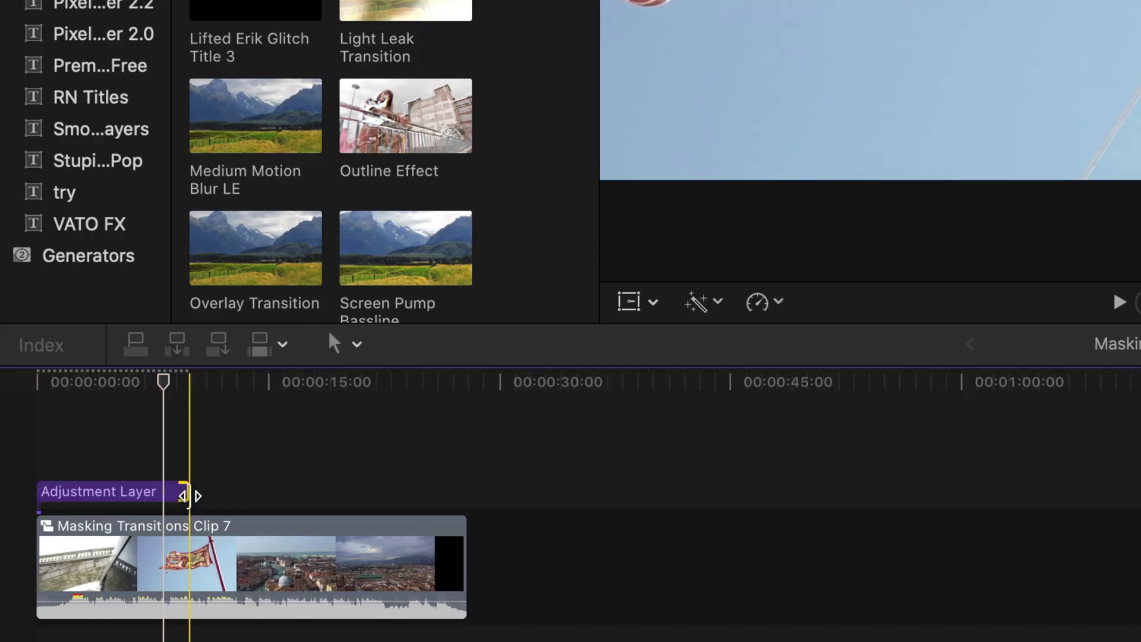
pyautogui.moveTo(189, 495); pyautogui.dragTo(461, 495)
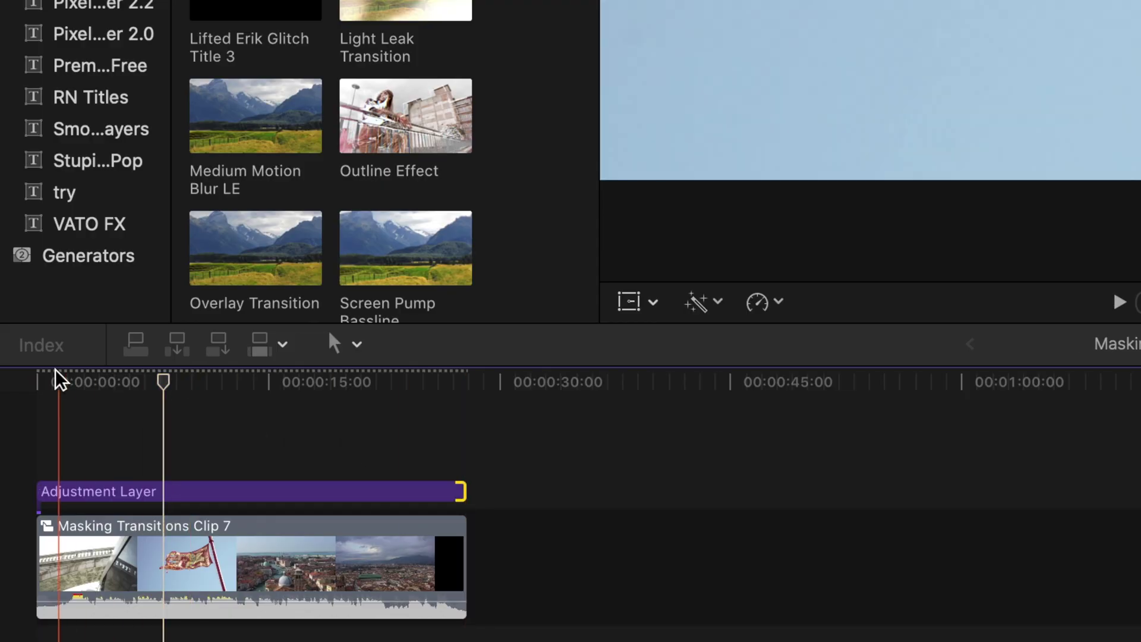
pyautogui.click(41, 383)
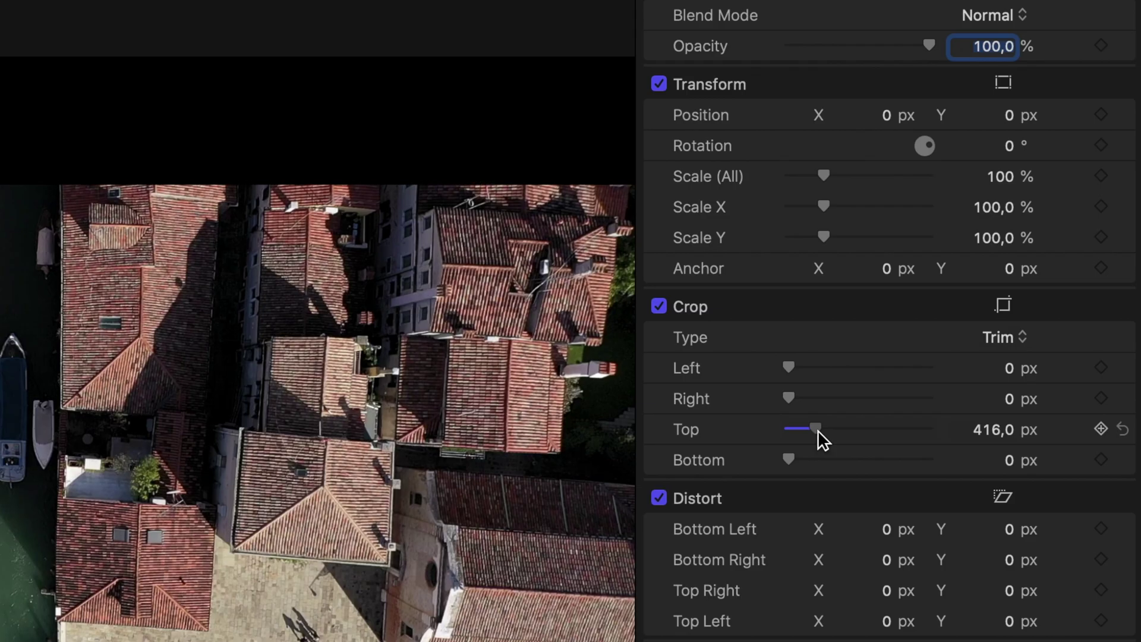
# - Crop the Adjustment Layer by 400 px at the top and bottom
pyautogui.moveTo(819, 437); pyautogui.dragTo(821, 437)
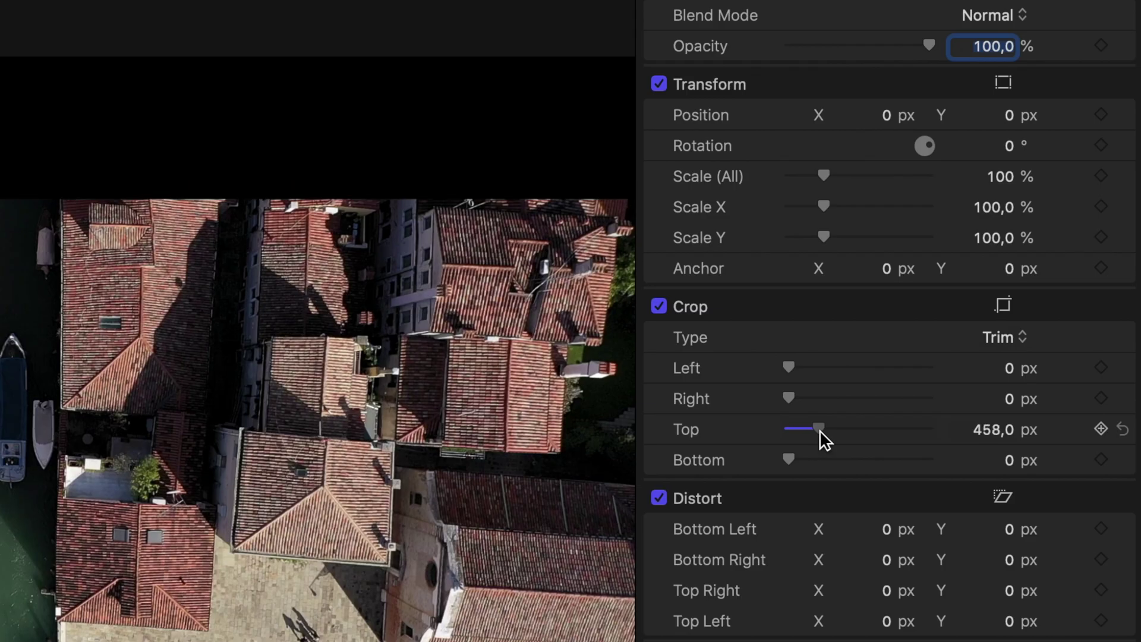
pyautogui.click(996, 428)
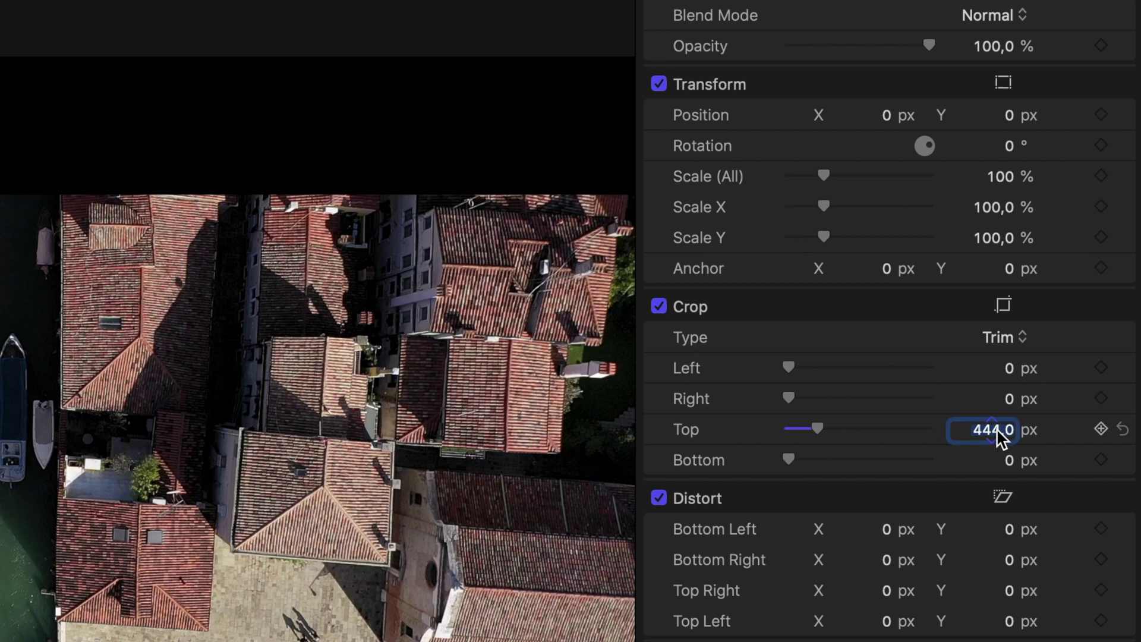
pyautogui.write('400')
pyautogui.press('Return')
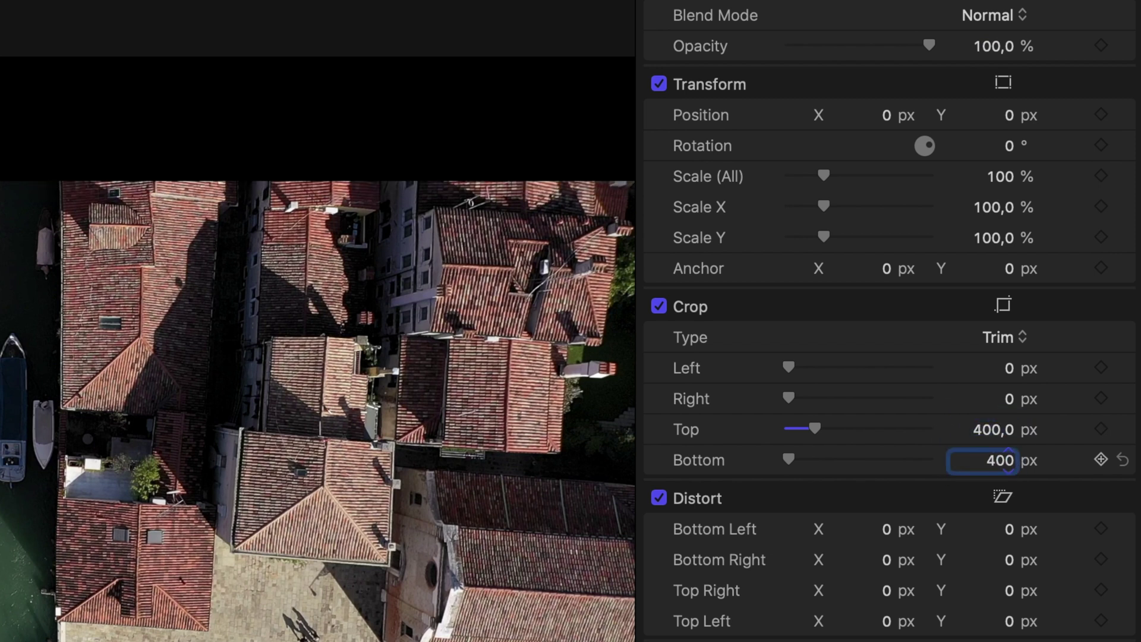
pyautogui.press('Return')
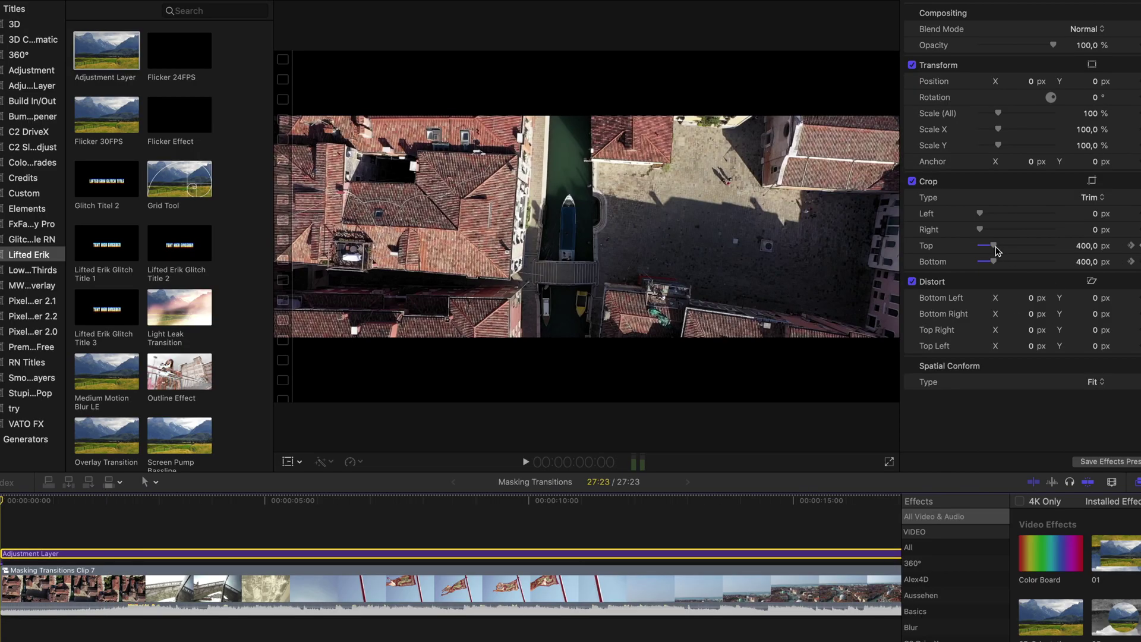
# - Keyframe Top and Bottom crop to 0 at the start, then Top to 0 just before the clip end
pyautogui.moveTo(996, 251)
pyautogui.mouseDown()
pyautogui.moveTo(972, 244)
pyautogui.moveTo(950, 264)
pyautogui.mouseUp()
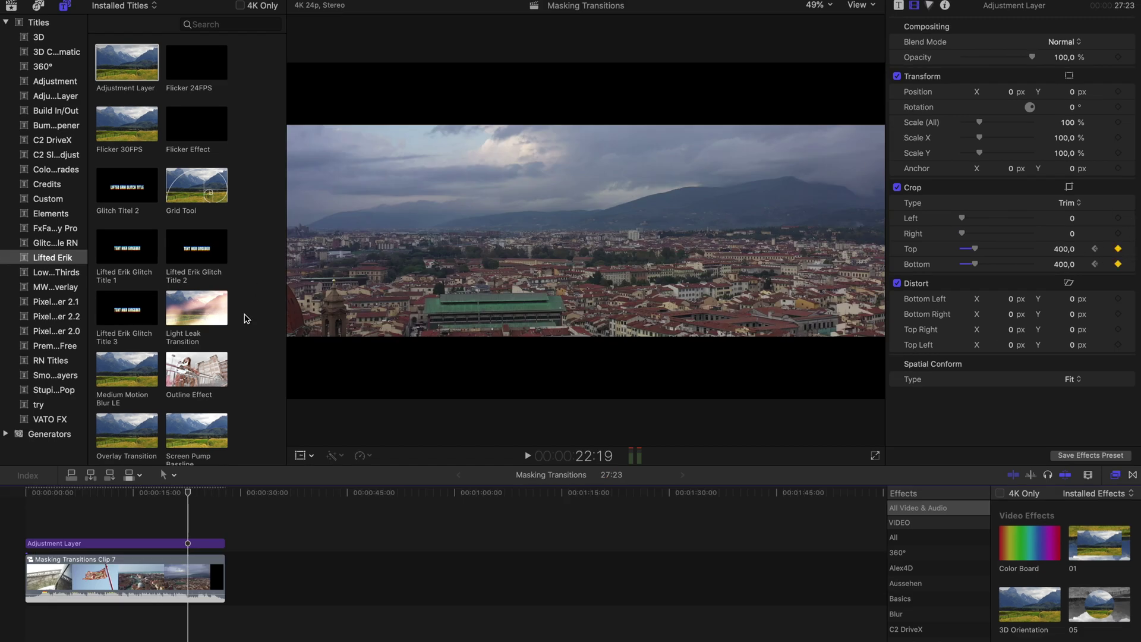
pyautogui.click(220, 499)
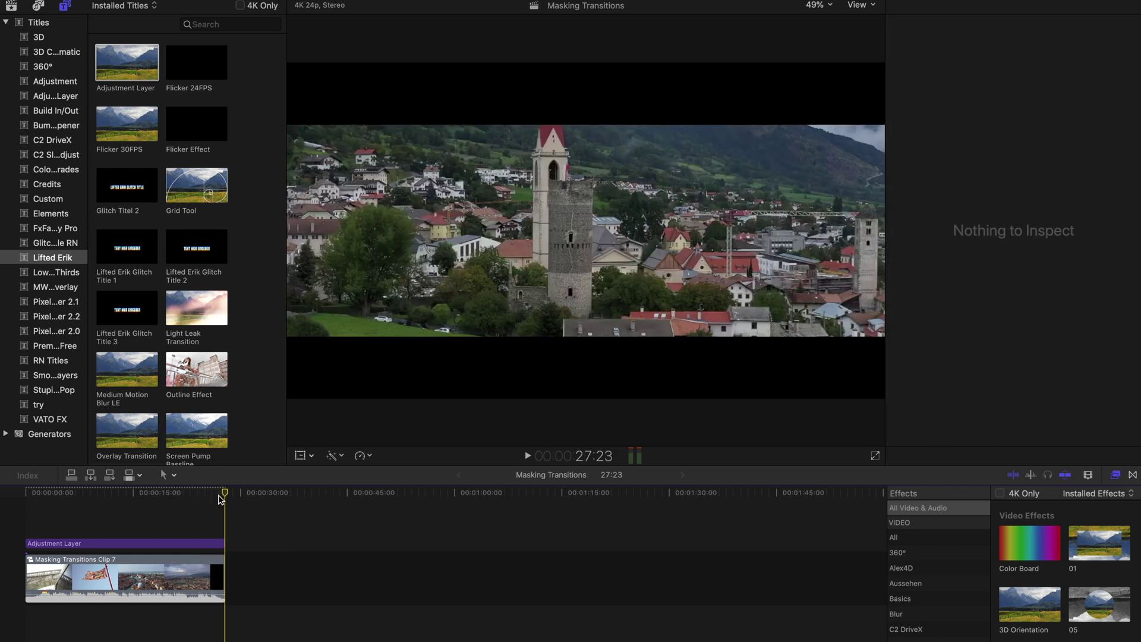
pyautogui.press('Left')
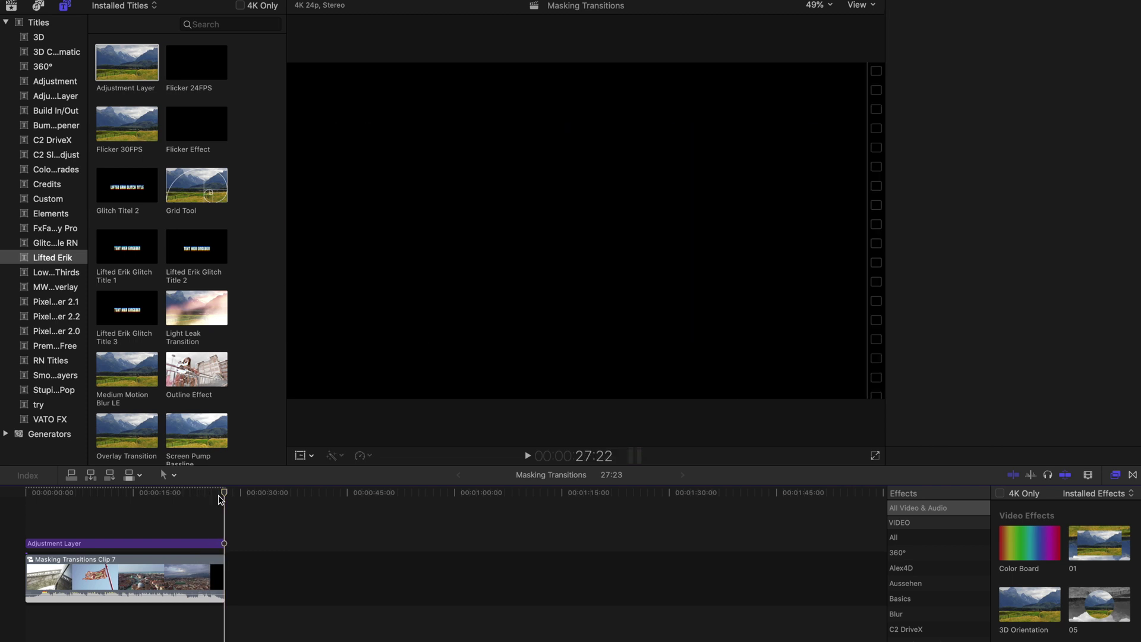
pyautogui.press('super+4')
pyautogui.press('Left')
pyautogui.press('Left')
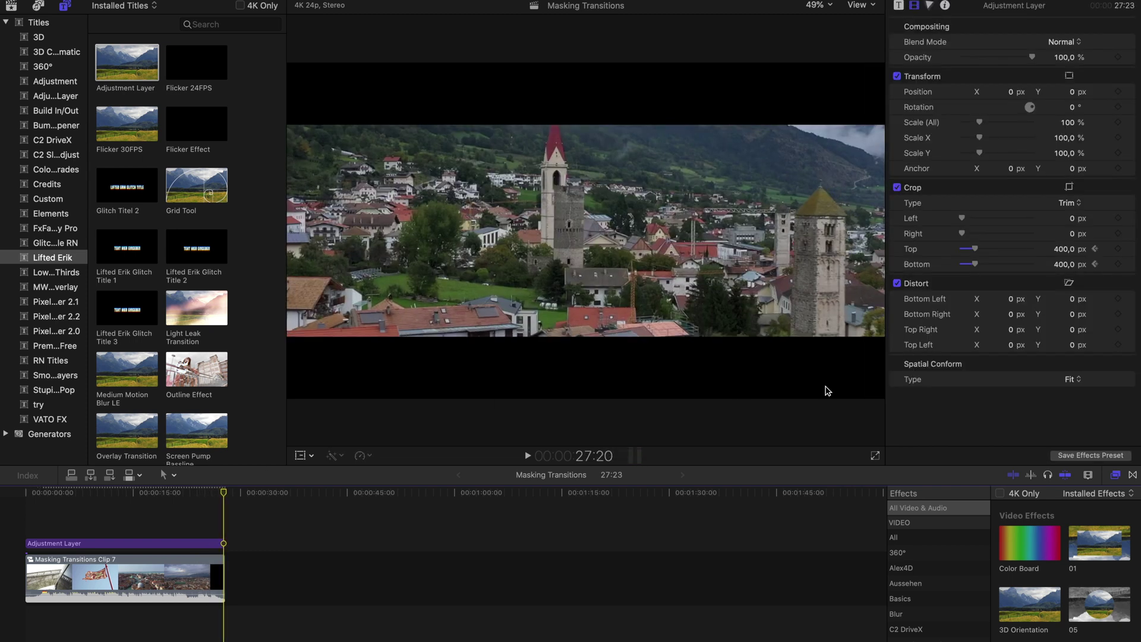
pyautogui.moveTo(970, 253)
pyautogui.mouseDown()
pyautogui.moveTo(950, 252)
pyautogui.moveTo(960, 269)
pyautogui.mouseUp()
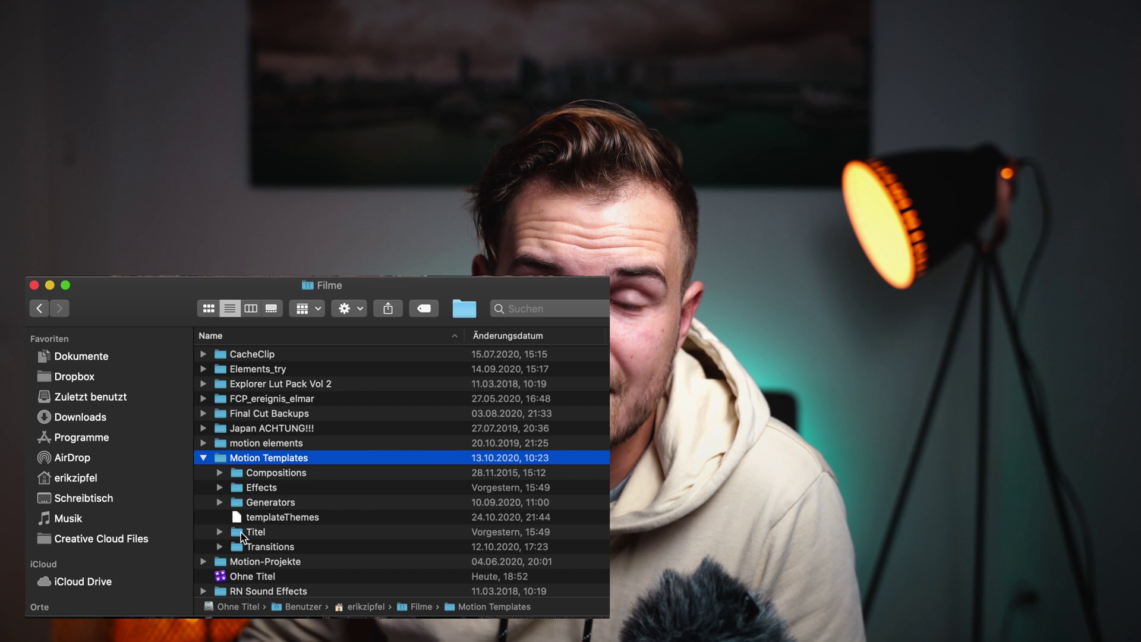
# - Select the Titel folder inside Filme > Motion Templates in Finder
pyautogui.click(256, 535)
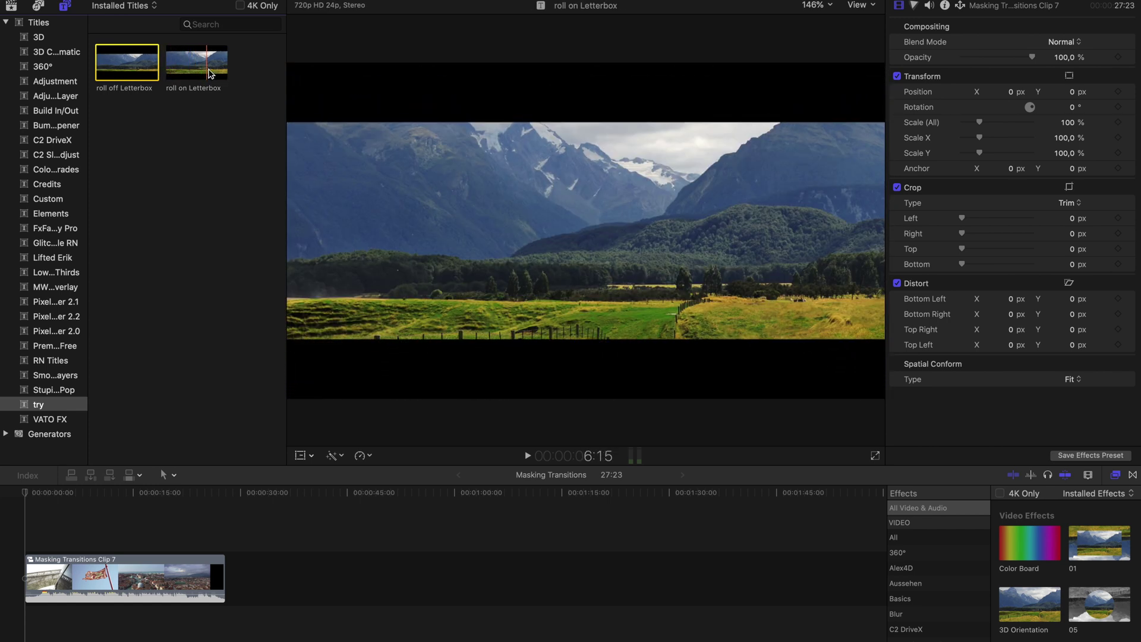
# - Add roll on Letterbox over Clip 7, extend it to the clip end, set Ratio 67.69, and play
pyautogui.moveTo(219, 68); pyautogui.dragTo(24, 524)
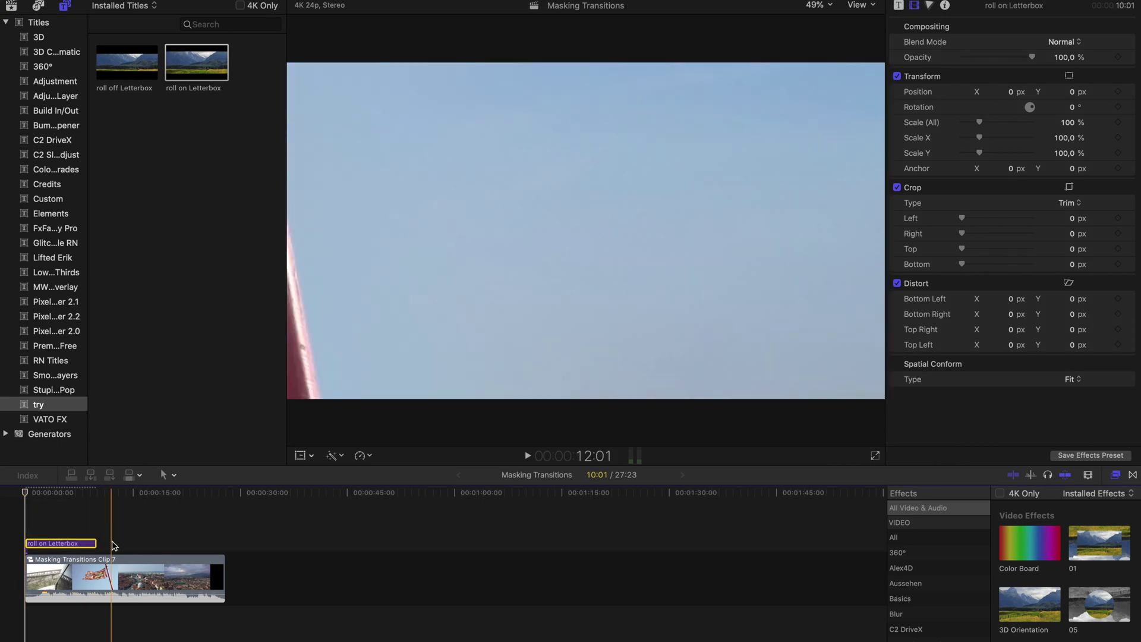
pyautogui.moveTo(96, 544); pyautogui.dragTo(224, 545)
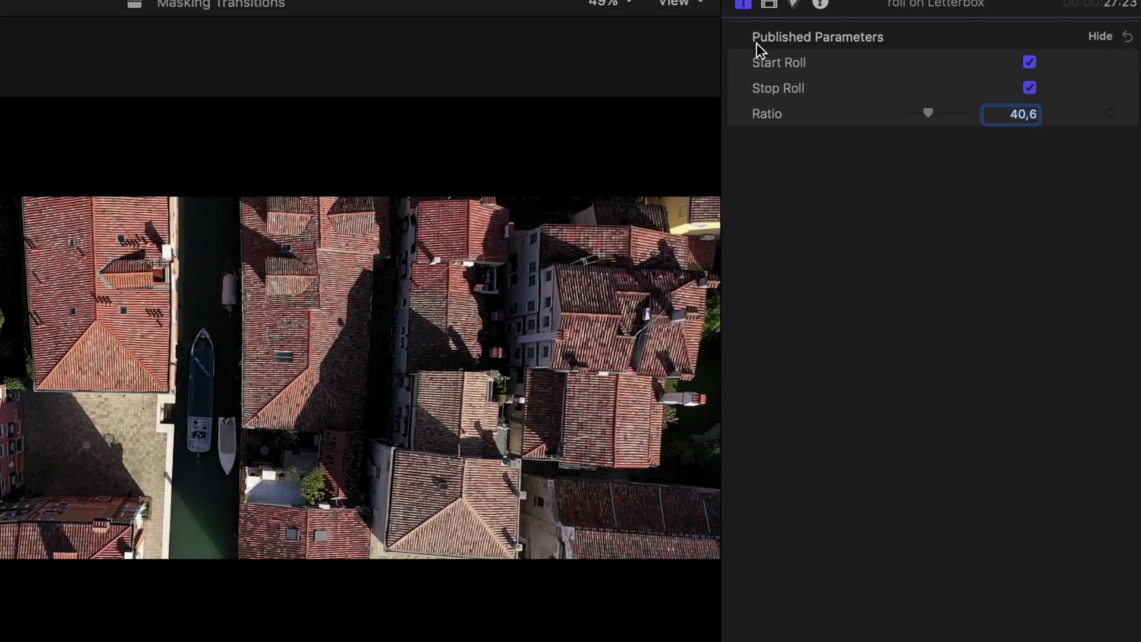
pyautogui.moveTo(934, 112); pyautogui.dragTo(930, 118)
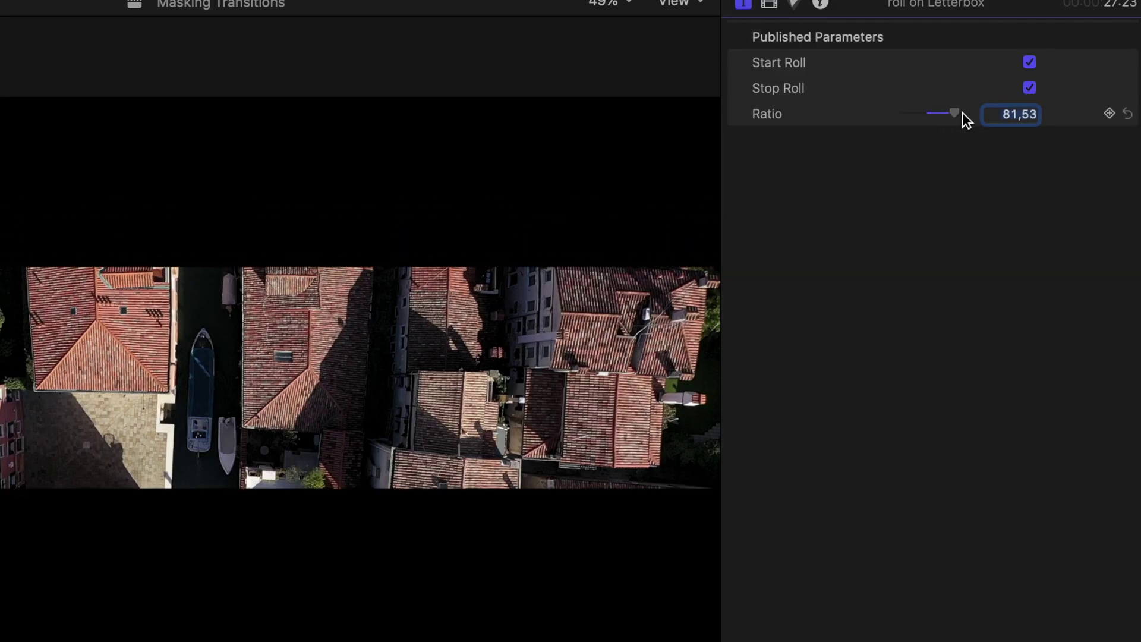
pyautogui.press('space')
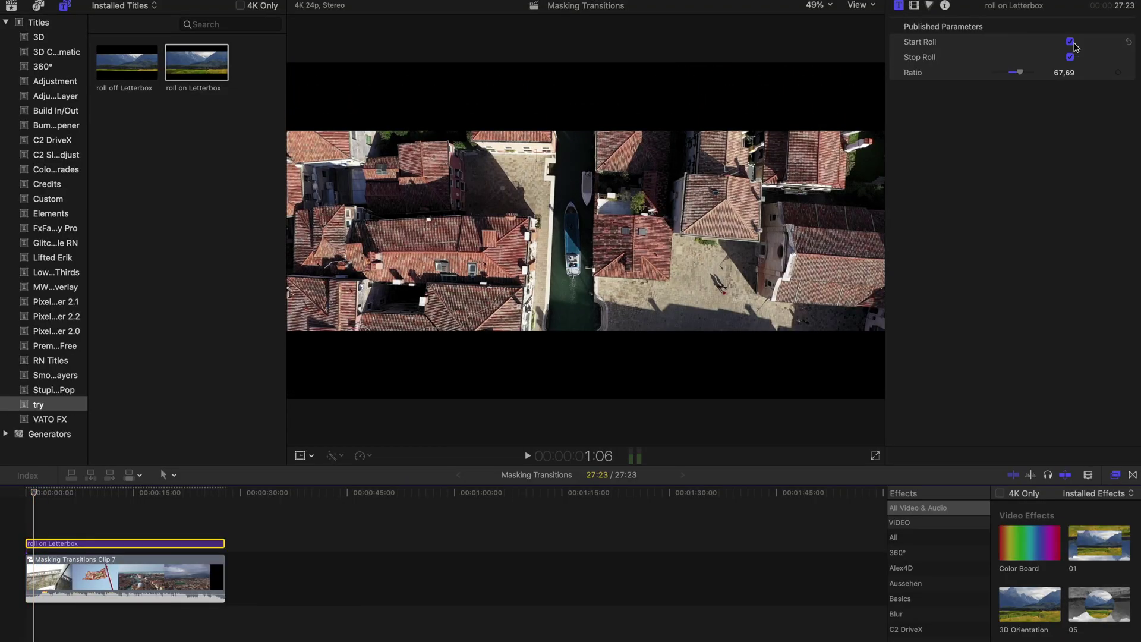
# - Turn off Start Roll on the roll on Letterbox title and play from the timeline start
pyautogui.click(1071, 42)
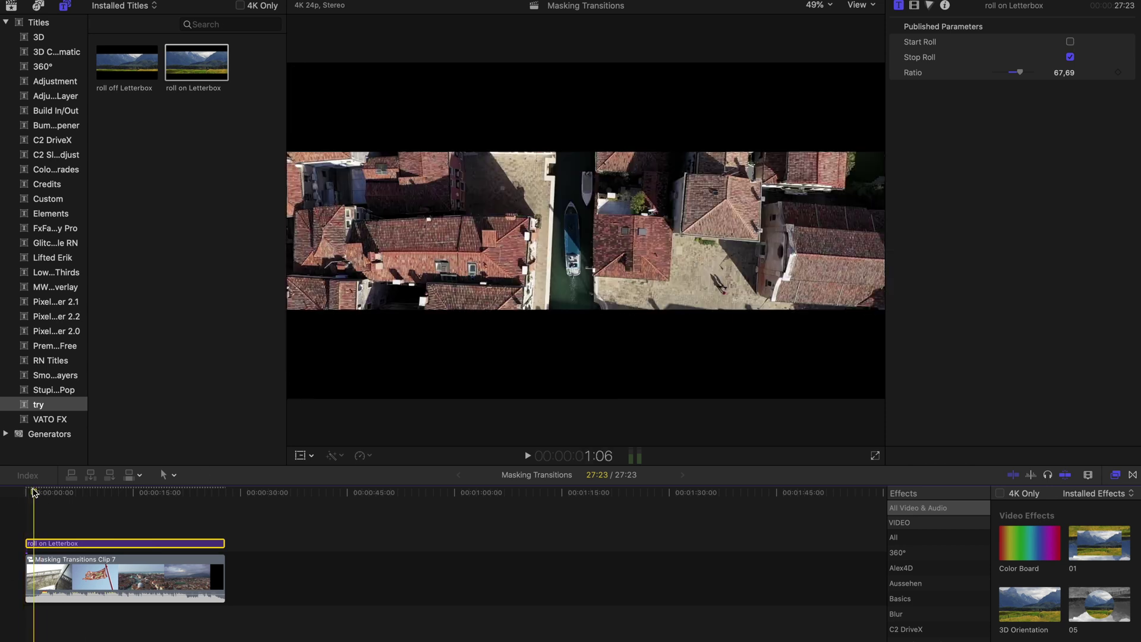
pyautogui.click(26, 494)
pyautogui.press('space')
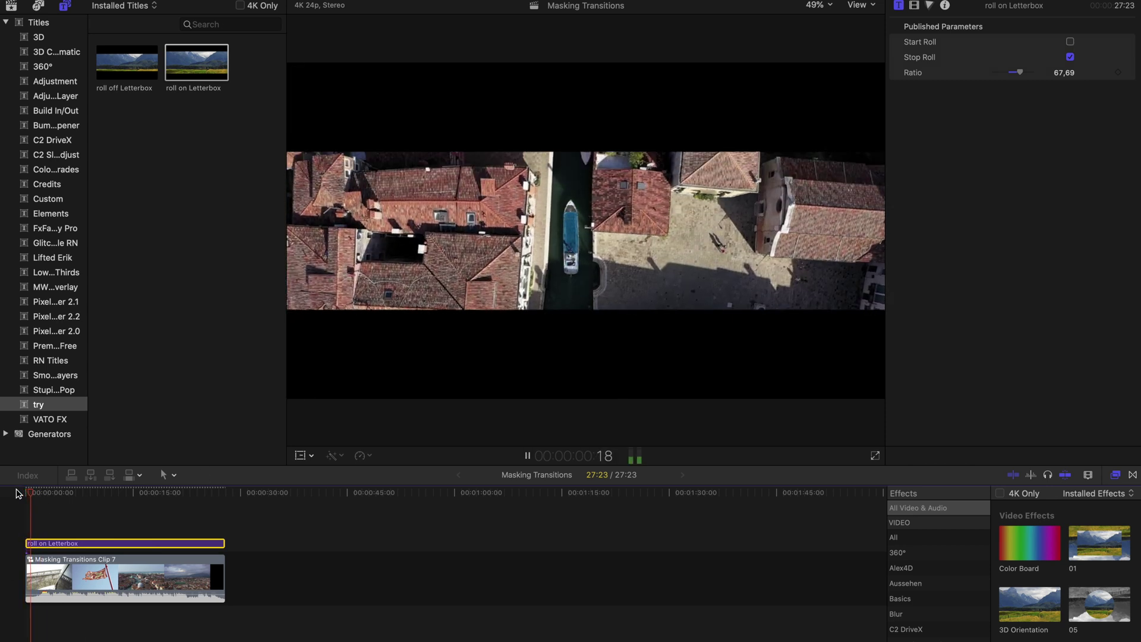